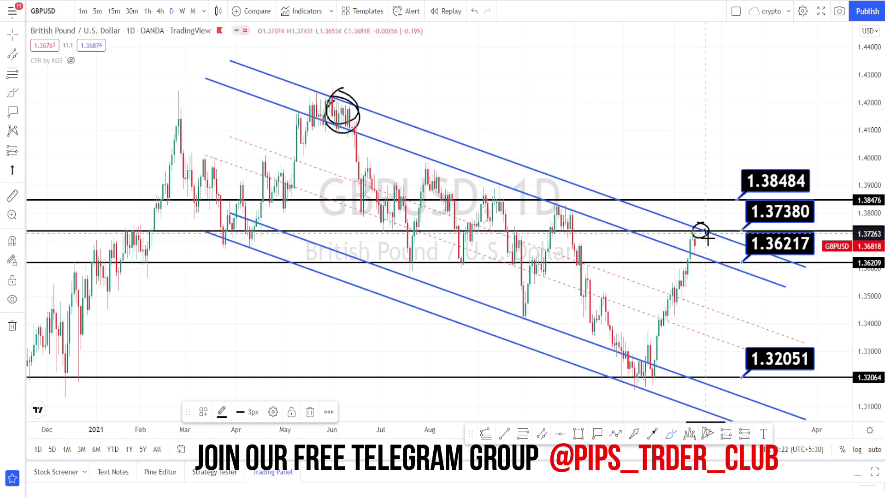
# Remove the stray circles, then sketch the September high, its drop, and the latest rally to 1.37380.
pyautogui.click(474, 12)
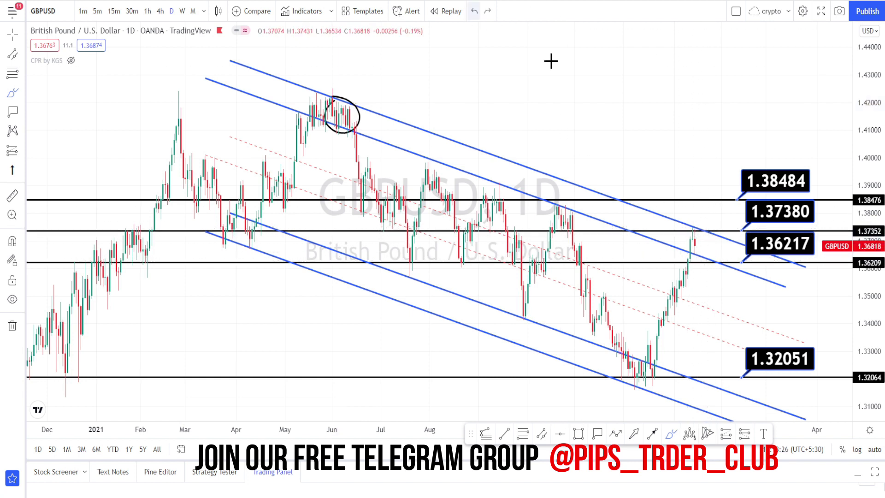
pyautogui.moveTo(705, 226)
pyautogui.mouseDown()
pyautogui.moveTo(720, 245)
pyautogui.moveTo(686, 259)
pyautogui.moveTo(677, 239)
pyautogui.moveTo(695, 226)
pyautogui.mouseUp()
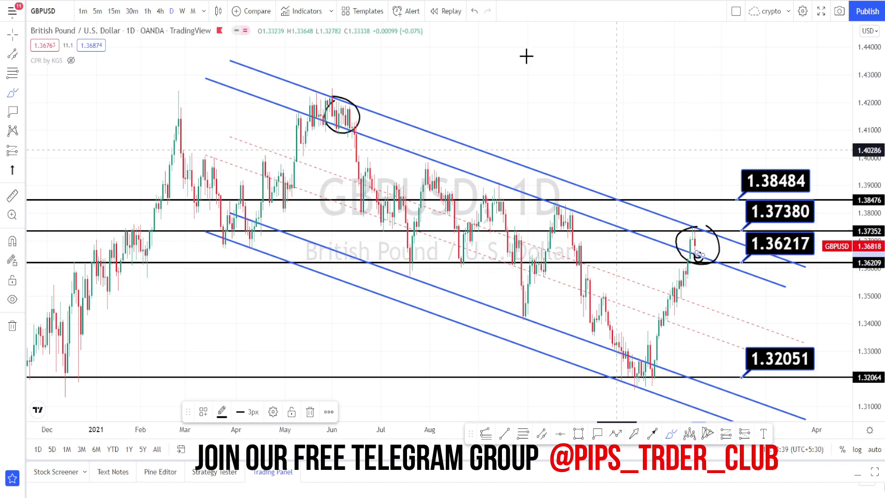
pyautogui.click(474, 11)
pyautogui.click(475, 11)
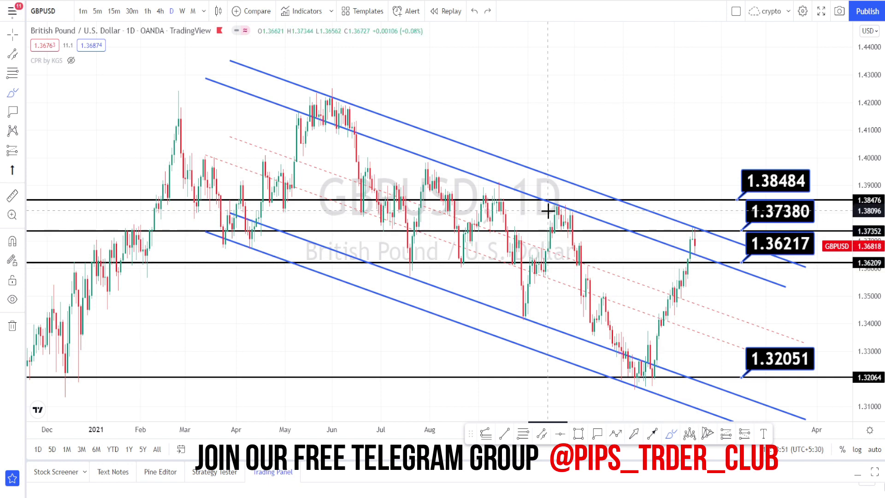
pyautogui.moveTo(548, 205)
pyautogui.mouseDown()
pyautogui.moveTo(563, 203)
pyautogui.moveTo(586, 227)
pyautogui.moveTo(552, 226)
pyautogui.mouseUp()
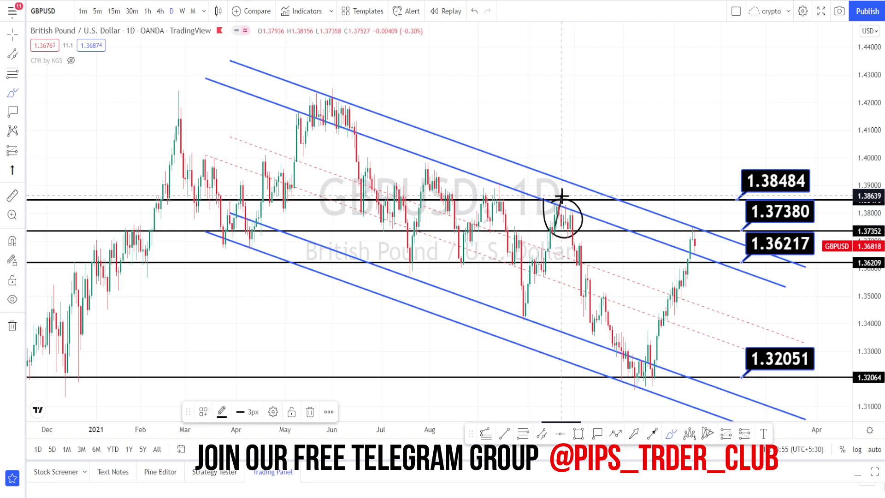
pyautogui.moveTo(559, 197)
pyautogui.mouseDown()
pyautogui.moveTo(564, 235)
pyautogui.moveTo(574, 210)
pyautogui.moveTo(605, 344)
pyautogui.mouseUp()
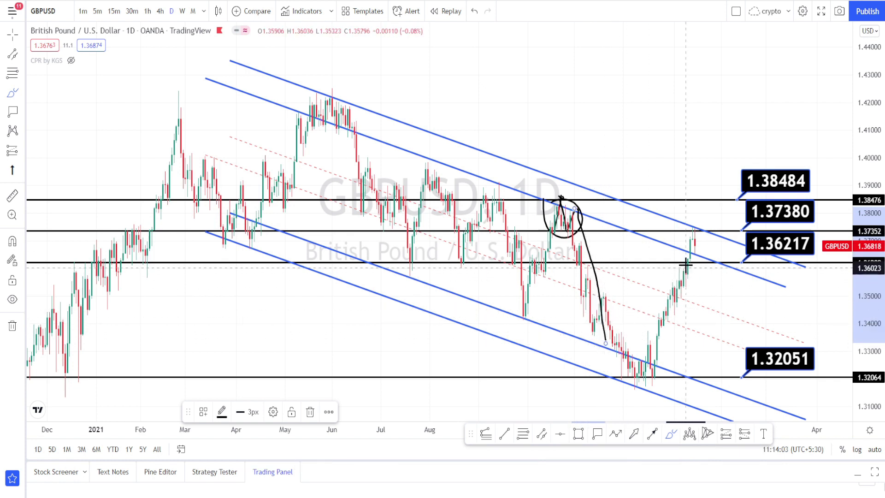
pyautogui.moveTo(690, 245)
pyautogui.mouseDown()
pyautogui.moveTo(691, 227)
pyautogui.moveTo(701, 250)
pyautogui.moveTo(711, 232)
pyautogui.moveTo(735, 376)
pyautogui.mouseUp()
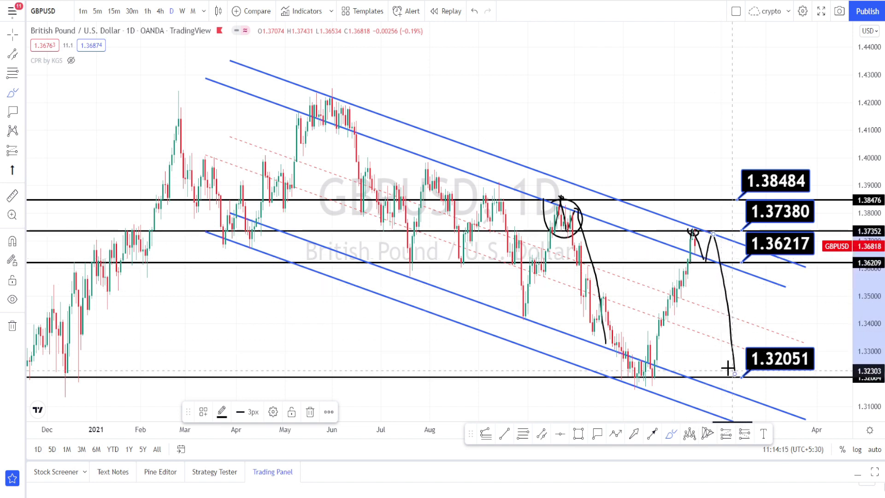
# Circle the latest candles, sketch a projected drop toward 1.32051, and switch to the 4h chart.
pyautogui.moveTo(688, 225)
pyautogui.mouseDown()
pyautogui.moveTo(718, 226)
pyautogui.moveTo(727, 252)
pyautogui.moveTo(703, 270)
pyautogui.moveTo(680, 241)
pyautogui.moveTo(692, 224)
pyautogui.mouseUp()
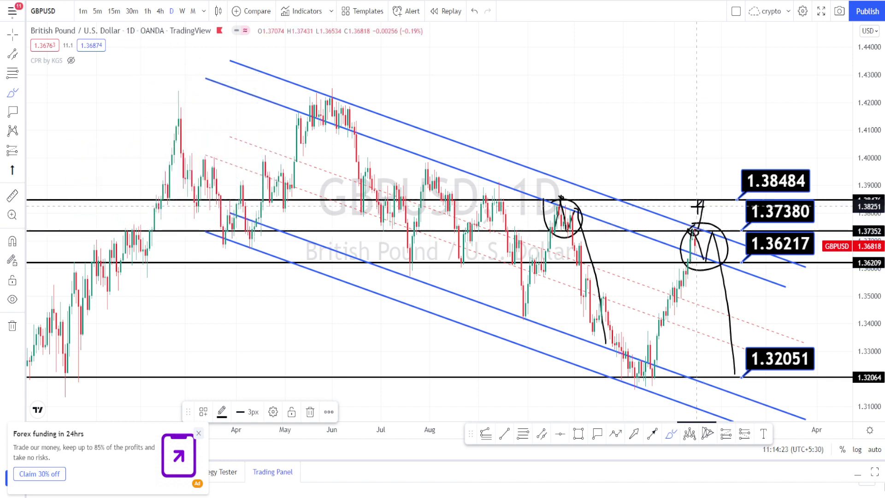
pyautogui.moveTo(710, 266)
pyautogui.mouseDown()
pyautogui.moveTo(718, 291)
pyautogui.moveTo(724, 285)
pyautogui.mouseUp()
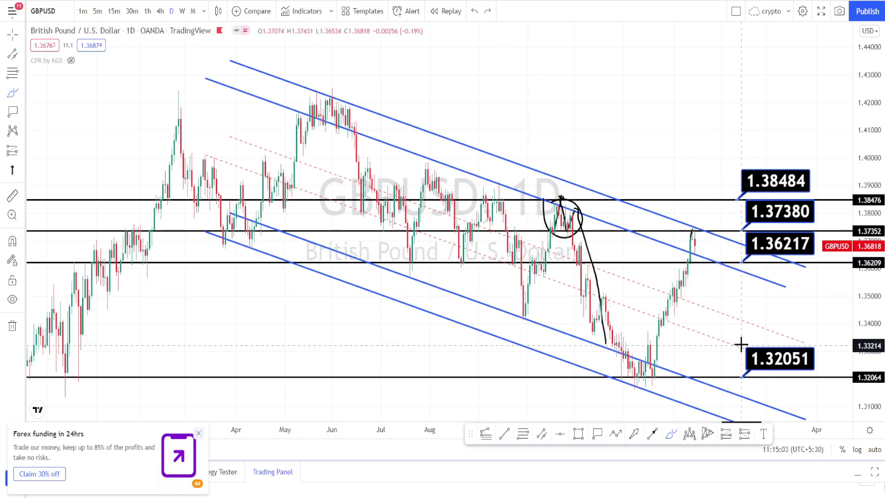
pyautogui.moveTo(709, 278); pyautogui.dragTo(797, 325)
pyautogui.moveTo(786, 310)
pyautogui.mouseDown()
pyautogui.moveTo(809, 329)
pyautogui.moveTo(765, 332)
pyautogui.mouseUp()
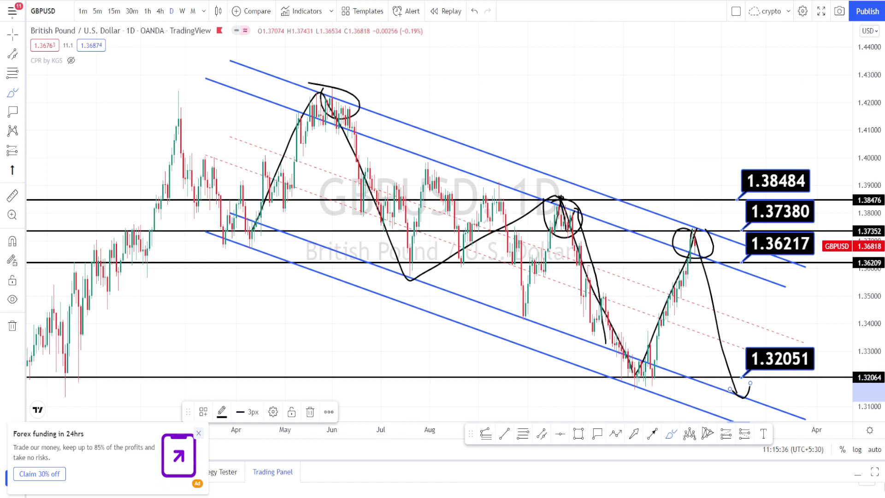
pyautogui.write('4h')
pyautogui.press('Return')
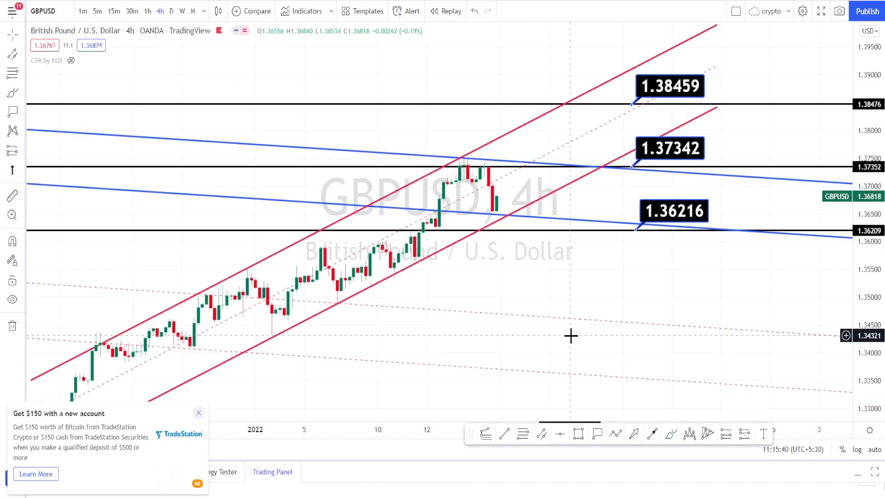
# Dismiss the ad, trace the rally along the rising red channel, and enlarge the candles.
pyautogui.click(198, 413)
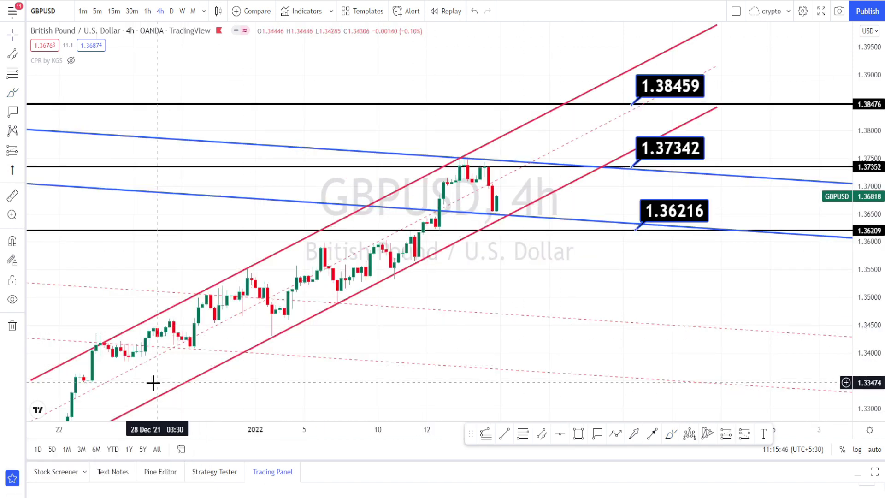
pyautogui.moveTo(156, 386); pyautogui.dragTo(179, 366)
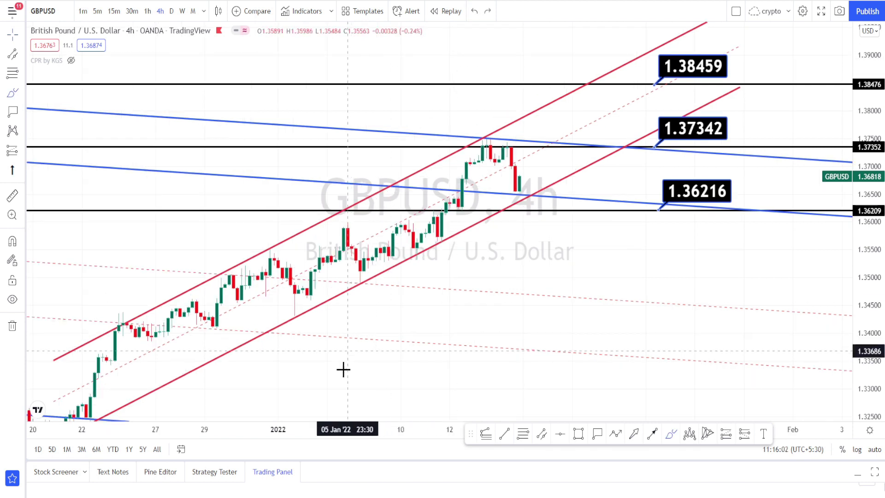
pyautogui.moveTo(316, 359)
pyautogui.mouseDown()
pyautogui.moveTo(460, 277)
pyautogui.moveTo(461, 301)
pyautogui.mouseUp()
pyautogui.moveTo(166, 320)
pyautogui.mouseDown()
pyautogui.moveTo(336, 282)
pyautogui.moveTo(419, 253)
pyautogui.moveTo(465, 145)
pyautogui.mouseUp()
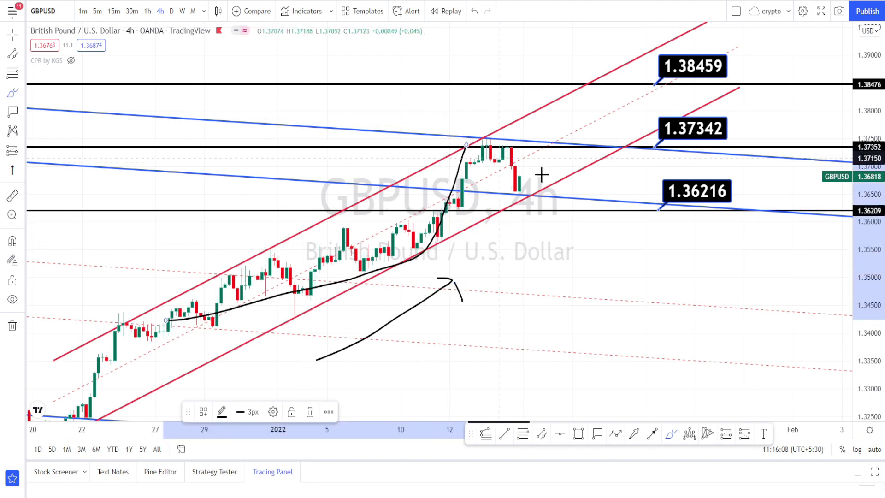
pyautogui.moveTo(870, 341); pyautogui.dragTo(870, 382)
# Circle the 1.37342 top and earlier channel touches, then sketch a drop from the top.
pyautogui.moveTo(481, 154)
pyautogui.mouseDown()
pyautogui.moveTo(502, 187)
pyautogui.moveTo(453, 171)
pyautogui.moveTo(469, 154)
pyautogui.mouseUp()
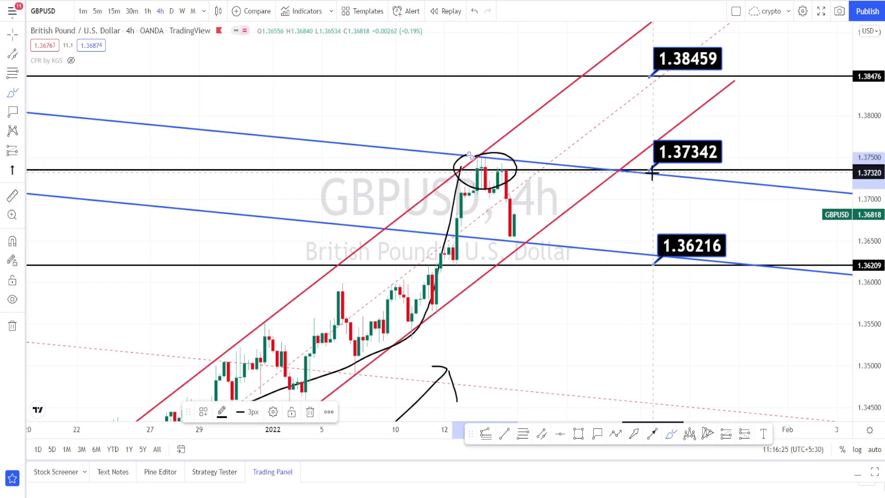
pyautogui.moveTo(443, 149)
pyautogui.mouseDown()
pyautogui.moveTo(453, 159)
pyautogui.moveTo(432, 142)
pyautogui.mouseUp()
pyautogui.moveTo(365, 138)
pyautogui.mouseDown()
pyautogui.moveTo(346, 139)
pyautogui.moveTo(356, 134)
pyautogui.mouseUp()
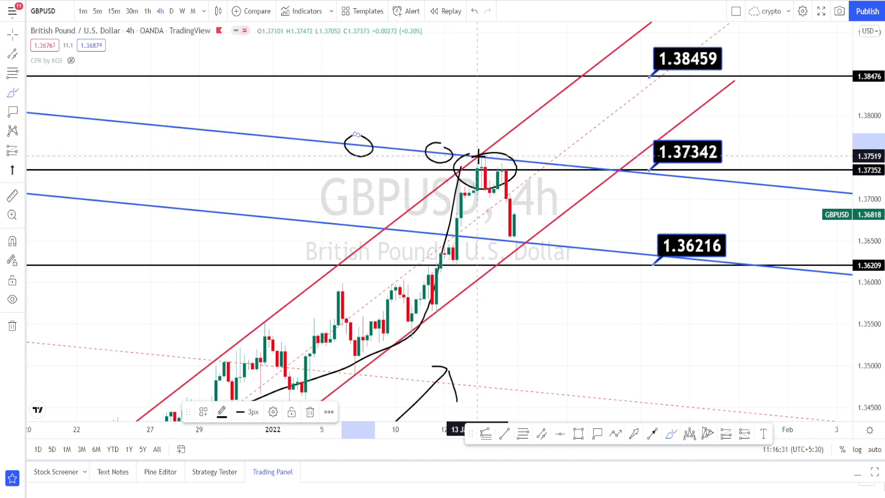
pyautogui.moveTo(479, 153); pyautogui.dragTo(521, 232)
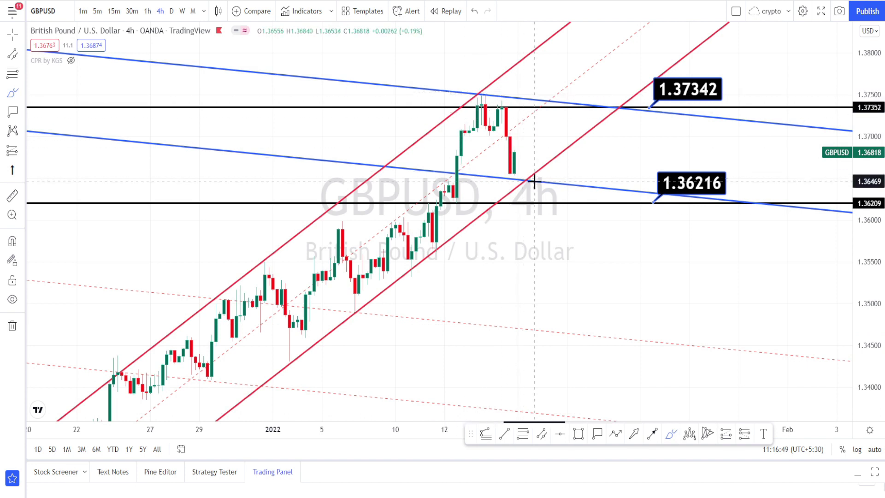
# Sketch marks on the pullback, 1.36216 support and a drop below it, then undo them.
pyautogui.moveTo(510, 168)
pyautogui.mouseDown()
pyautogui.moveTo(509, 190)
pyautogui.moveTo(503, 175)
pyautogui.mouseUp()
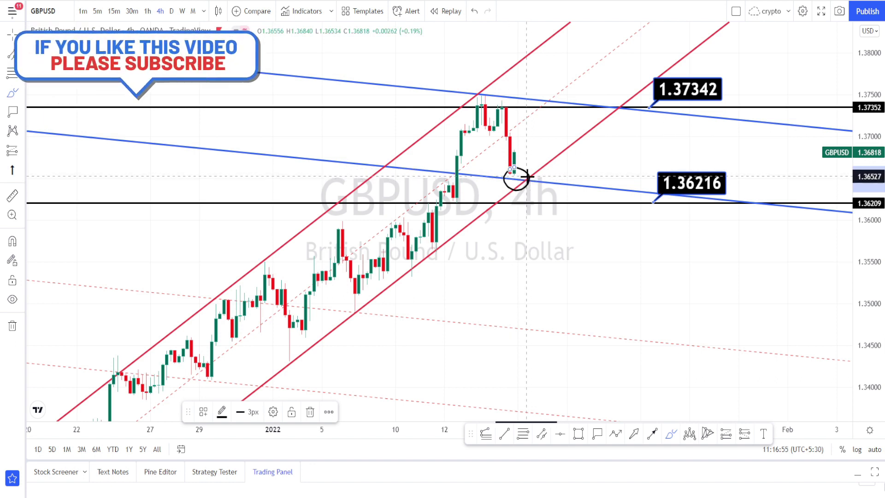
pyautogui.moveTo(492, 197)
pyautogui.mouseDown()
pyautogui.moveTo(498, 211)
pyautogui.moveTo(491, 197)
pyautogui.mouseUp()
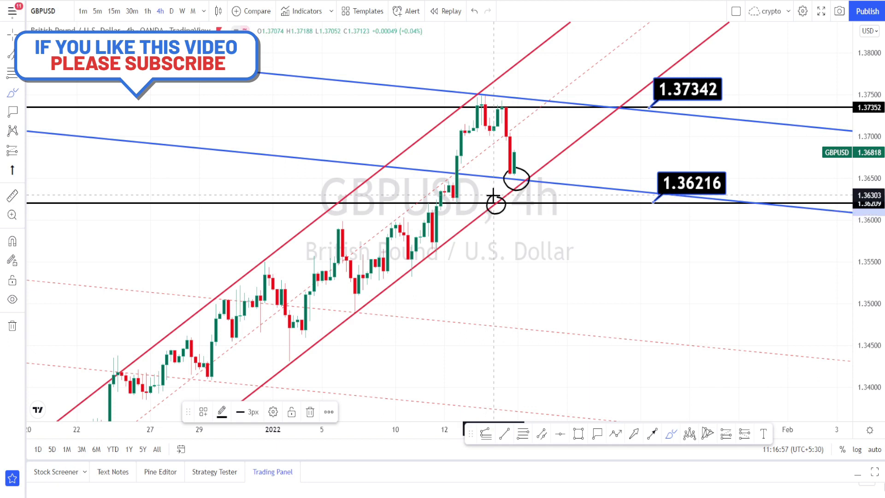
pyautogui.moveTo(451, 221)
pyautogui.mouseDown()
pyautogui.moveTo(466, 238)
pyautogui.moveTo(471, 225)
pyautogui.mouseUp()
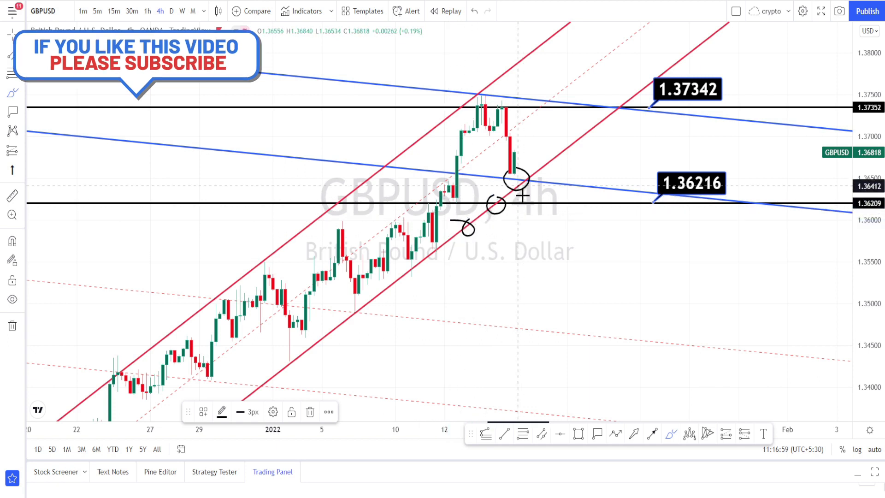
pyautogui.moveTo(520, 187); pyautogui.dragTo(538, 254)
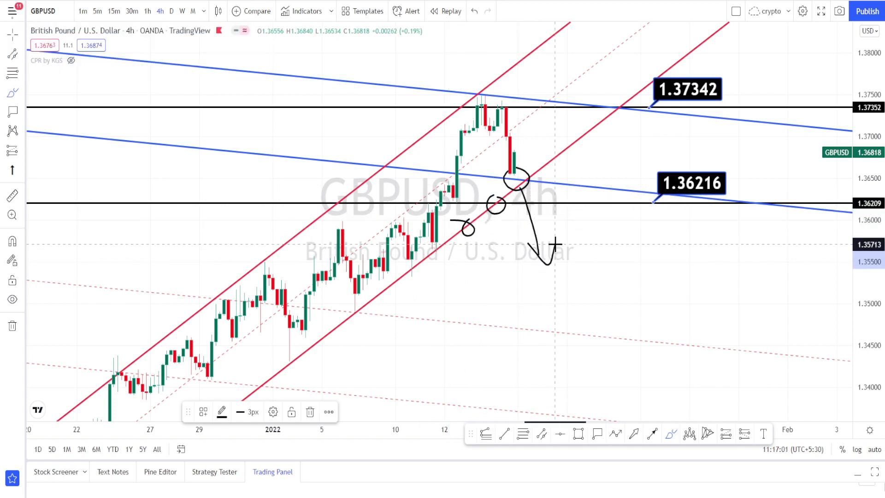
pyautogui.hotkey('ctrl', 'z')
pyautogui.hotkey('ctrl', 'z')
pyautogui.hotkey('ctrl', 'z')
pyautogui.hotkey('ctrl', 'z')
pyautogui.hotkey('ctrl', 'z')
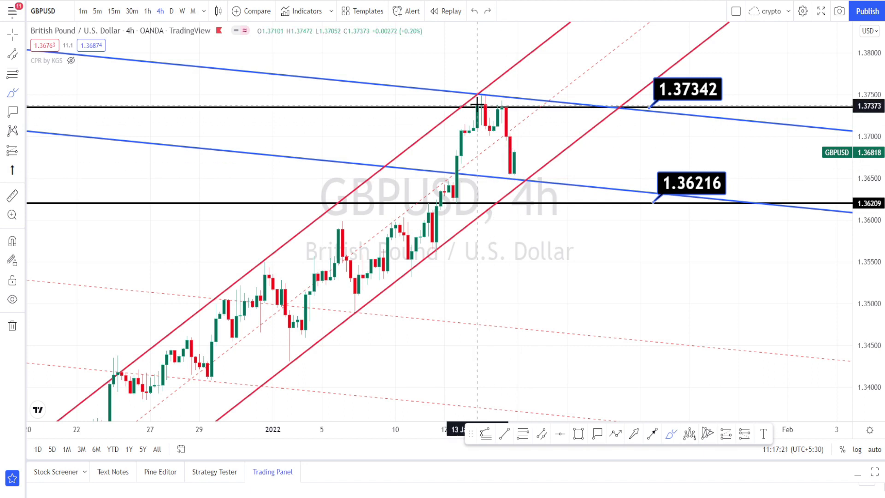
# Sketch a bounce to the 1.37342 double top and a sideways path, then box the Fibonacci labels.
pyautogui.moveTo(521, 178)
pyautogui.mouseDown()
pyautogui.moveTo(529, 120)
pyautogui.moveTo(549, 172)
pyautogui.moveTo(555, 112)
pyautogui.mouseUp()
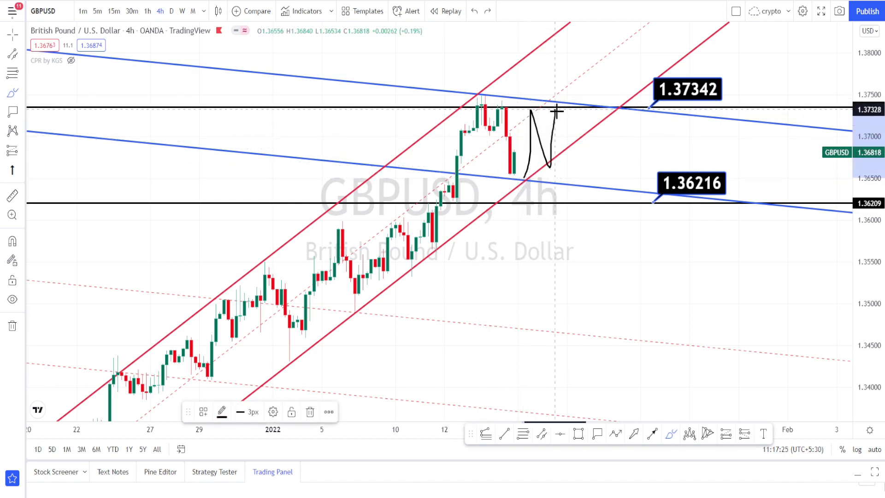
pyautogui.moveTo(497, 100); pyautogui.dragTo(485, 97)
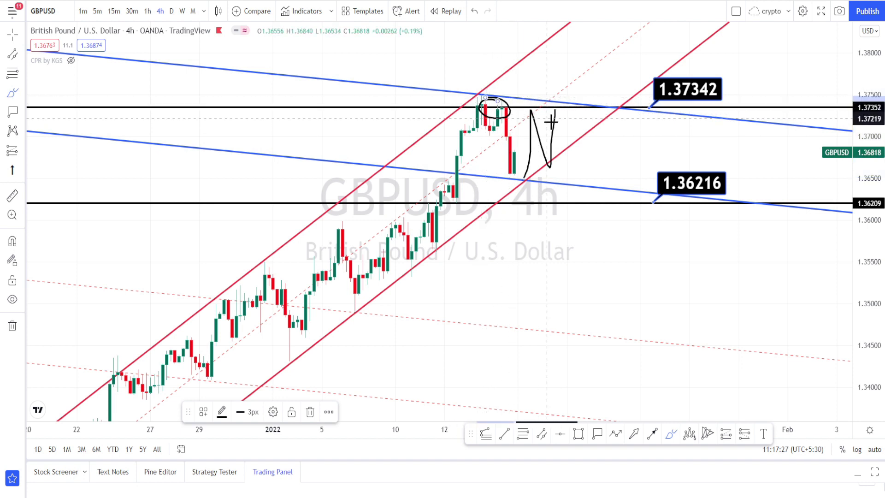
pyautogui.moveTo(561, 114)
pyautogui.mouseDown()
pyautogui.moveTo(573, 170)
pyautogui.moveTo(589, 146)
pyautogui.moveTo(612, 158)
pyautogui.moveTo(622, 132)
pyautogui.moveTo(638, 290)
pyautogui.moveTo(657, 267)
pyautogui.mouseUp()
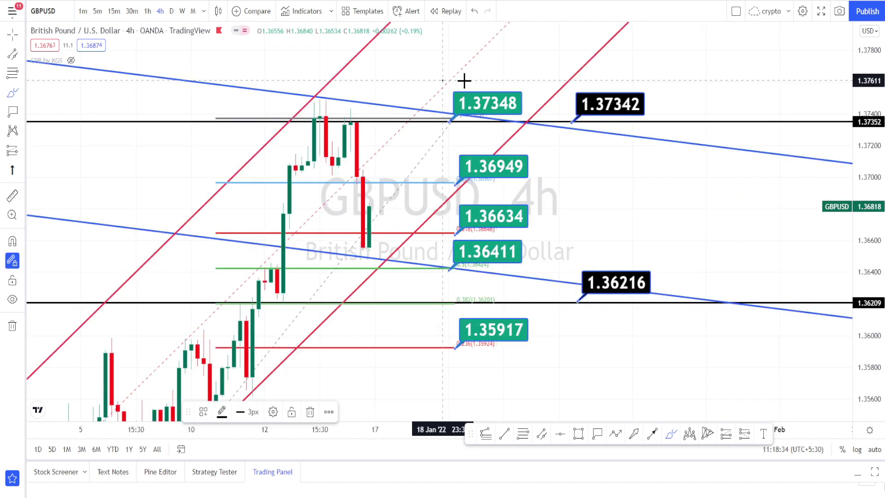
pyautogui.moveTo(443, 80)
pyautogui.mouseDown()
pyautogui.moveTo(517, 78)
pyautogui.moveTo(557, 380)
pyautogui.moveTo(452, 373)
pyautogui.moveTo(443, 80)
pyautogui.mouseUp()
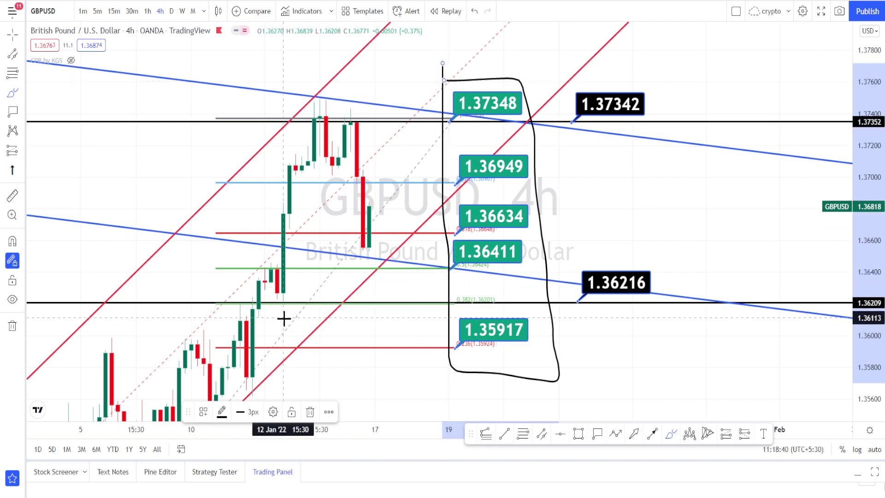
# Sketch the 1-hour rally leading up into the 1.37351 top.
pyautogui.moveTo(283, 300)
pyautogui.mouseDown()
pyautogui.moveTo(311, 113)
pyautogui.moveTo(332, 175)
pyautogui.moveTo(358, 113)
pyautogui.moveTo(375, 265)
pyautogui.moveTo(381, 261)
pyautogui.moveTo(398, 364)
pyautogui.moveTo(412, 371)
pyautogui.mouseUp()
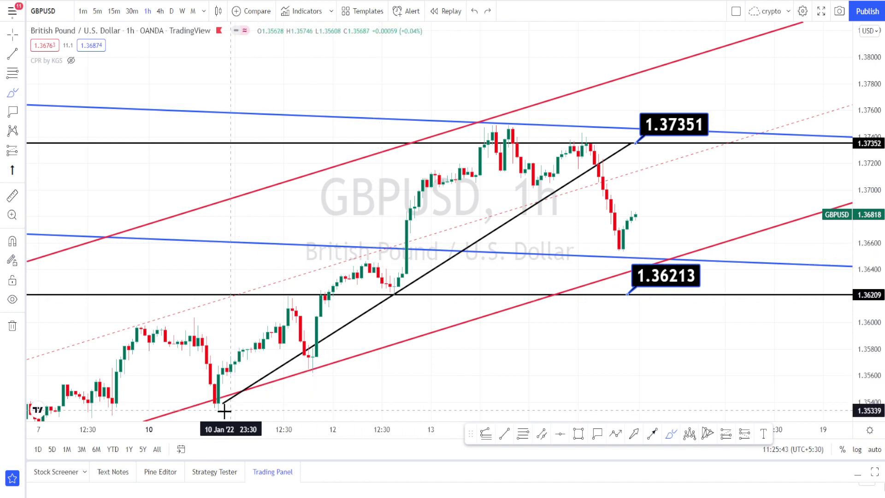
# Circle the trendline's start and its three touches, plus the 1.37351 price label.
pyautogui.click(214, 396)
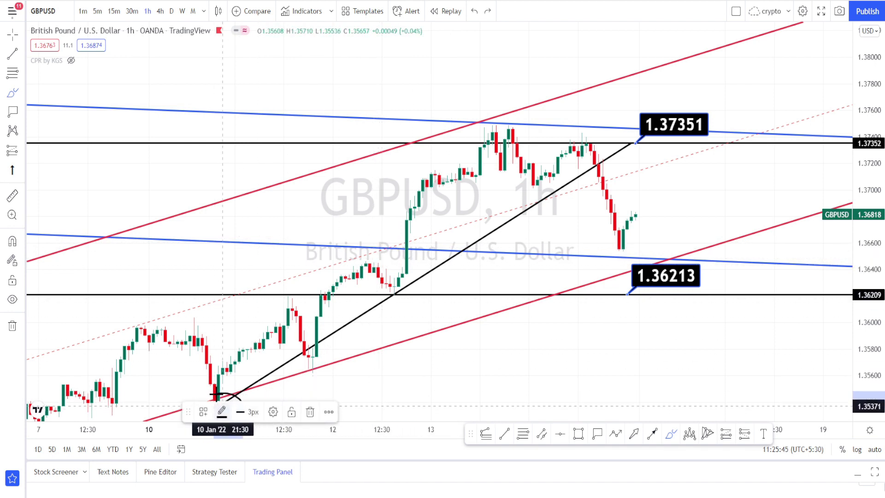
pyautogui.moveTo(305, 349)
pyautogui.mouseDown()
pyautogui.moveTo(297, 354)
pyautogui.moveTo(308, 343)
pyautogui.mouseUp()
pyautogui.moveTo(392, 290)
pyautogui.mouseDown()
pyautogui.moveTo(397, 304)
pyautogui.moveTo(393, 289)
pyautogui.mouseUp()
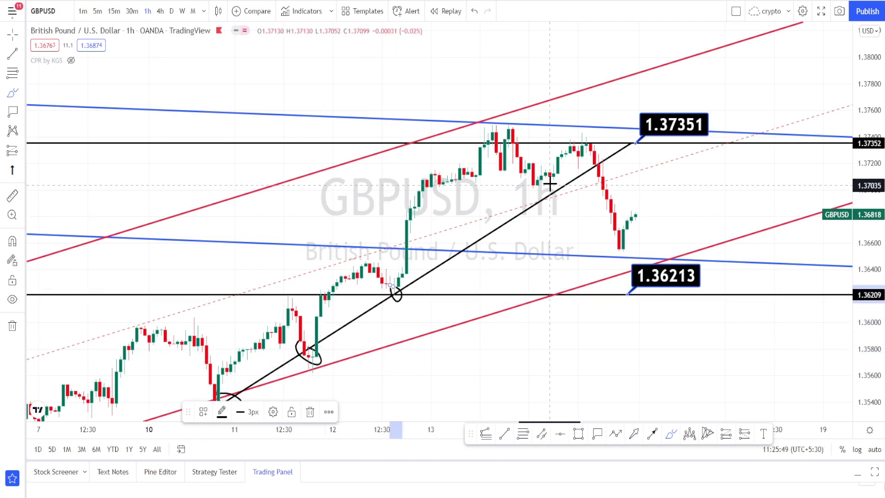
pyautogui.moveTo(596, 160)
pyautogui.mouseDown()
pyautogui.moveTo(624, 184)
pyautogui.moveTo(644, 226)
pyautogui.moveTo(663, 226)
pyautogui.mouseUp()
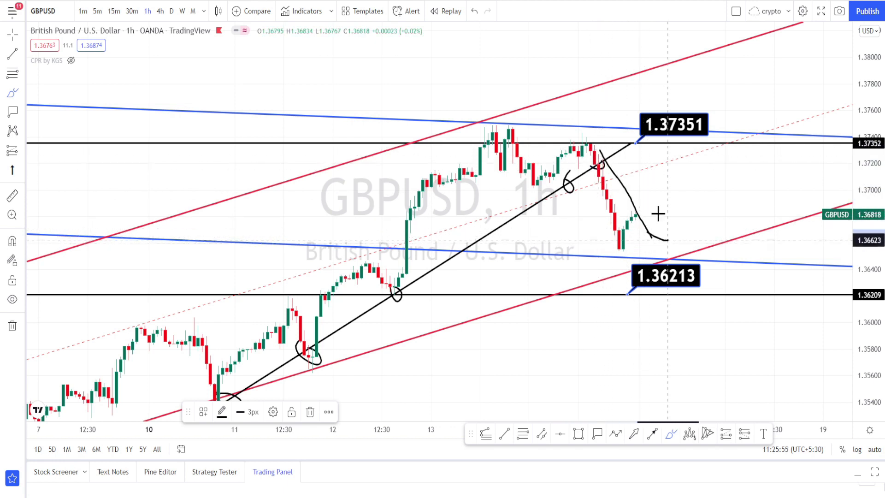
pyautogui.moveTo(633, 116)
pyautogui.mouseDown()
pyautogui.moveTo(673, 99)
pyautogui.moveTo(717, 140)
pyautogui.moveTo(635, 114)
pyautogui.mouseUp()
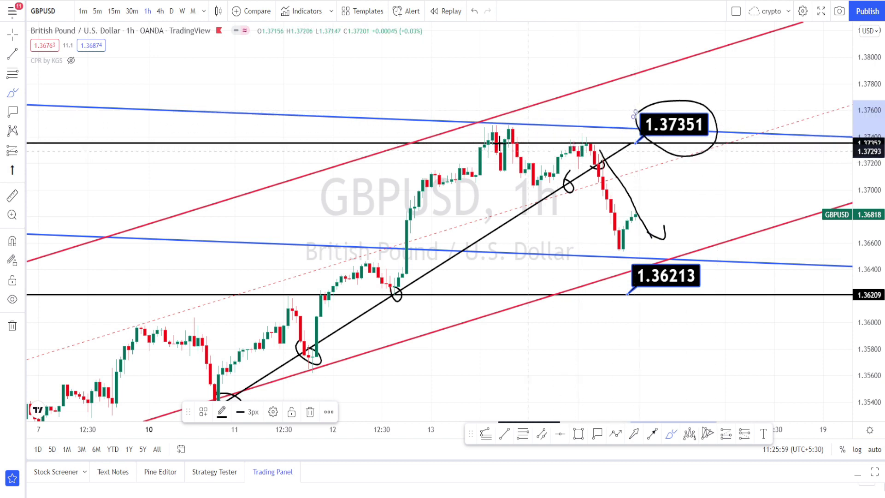
# Circle the upper and lower blue-line touches and the 1.36213 level below the recent low.
pyautogui.moveTo(462, 112)
pyautogui.mouseDown()
pyautogui.moveTo(467, 129)
pyautogui.moveTo(455, 115)
pyautogui.mouseUp()
pyautogui.moveTo(398, 111); pyautogui.dragTo(394, 115)
pyautogui.moveTo(444, 247); pyautogui.dragTo(442, 248)
pyautogui.moveTo(544, 246)
pyautogui.mouseDown()
pyautogui.moveTo(539, 263)
pyautogui.moveTo(529, 250)
pyautogui.mouseUp()
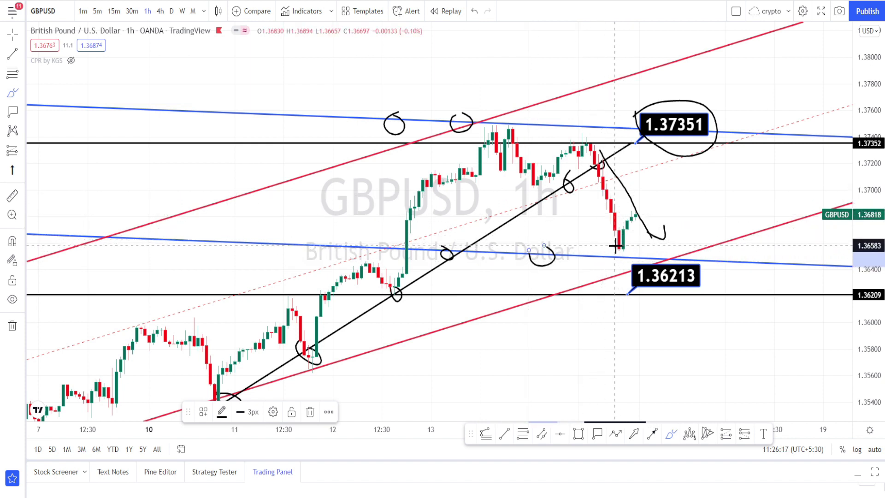
pyautogui.moveTo(618, 264); pyautogui.dragTo(612, 249)
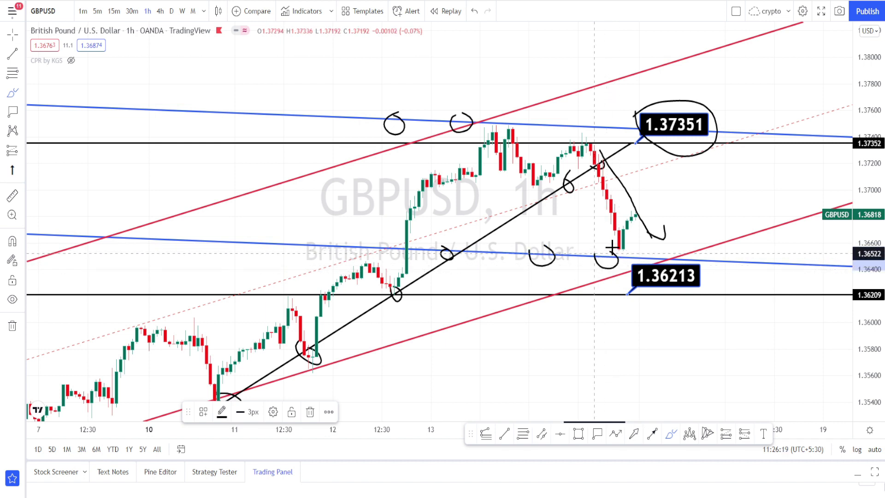
pyautogui.moveTo(595, 288)
pyautogui.mouseDown()
pyautogui.moveTo(612, 291)
pyautogui.moveTo(603, 304)
pyautogui.moveTo(601, 288)
pyautogui.moveTo(638, 346)
pyautogui.moveTo(648, 337)
pyautogui.mouseUp()
# Undo the marks, sketch projected rises with an arrowhead, and box Fib labels 1.37203–1.36487.
pyautogui.hotkey('ctrl', 'z')
pyautogui.hotkey('ctrl', 'z')
pyautogui.hotkey('ctrl', 'z')
pyautogui.hotkey('ctrl', 'z')
pyautogui.hotkey('ctrl', 'z')
pyautogui.hotkey('ctrl', 'z')
pyautogui.hotkey('ctrl', 'z')
pyautogui.hotkey('ctrl', 'z')
pyautogui.hotkey('ctrl', 'z')
pyautogui.hotkey('ctrl', 'z')
pyautogui.hotkey('ctrl', 'z')
pyautogui.moveTo(499, 348); pyautogui.dragTo(586, 313)
pyautogui.moveTo(411, 117)
pyautogui.mouseDown()
pyautogui.moveTo(560, 62)
pyautogui.moveTo(553, 87)
pyautogui.mouseUp()
pyautogui.moveTo(576, 302)
pyautogui.mouseDown()
pyautogui.moveTo(603, 306)
pyautogui.moveTo(598, 331)
pyautogui.mouseUp()
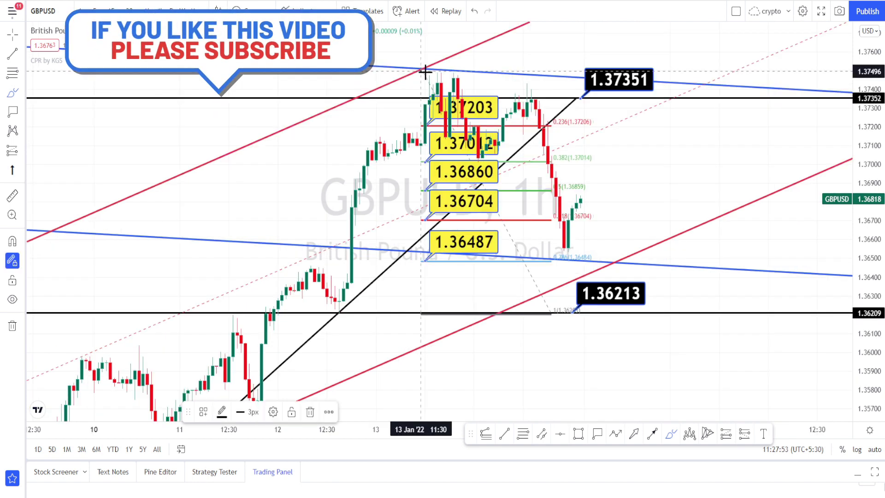
pyautogui.moveTo(422, 71)
pyautogui.mouseDown()
pyautogui.moveTo(510, 87)
pyautogui.moveTo(515, 287)
pyautogui.moveTo(410, 279)
pyautogui.moveTo(404, 66)
pyautogui.mouseUp()
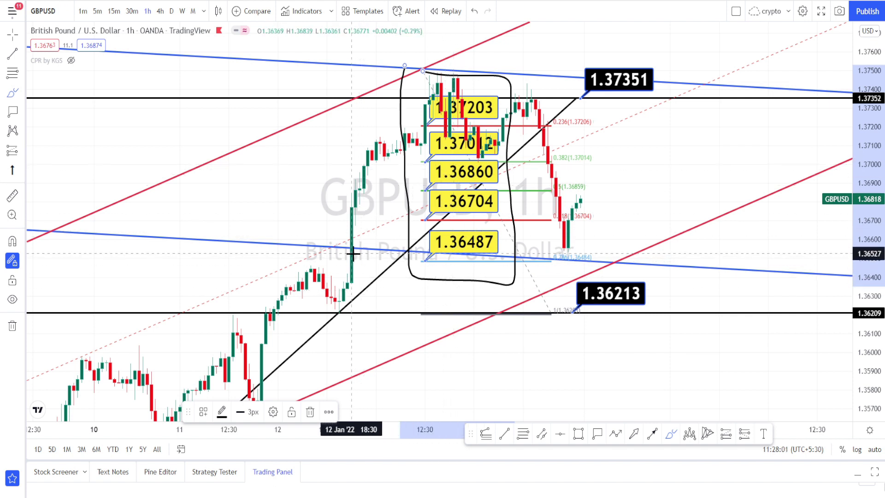
# Circle the low at the 0.786 level (1.36487) and draw a rebound arrow rising from it.
pyautogui.moveTo(561, 250)
pyautogui.mouseDown()
pyautogui.moveTo(581, 256)
pyautogui.moveTo(563, 264)
pyautogui.moveTo(562, 244)
pyautogui.mouseUp()
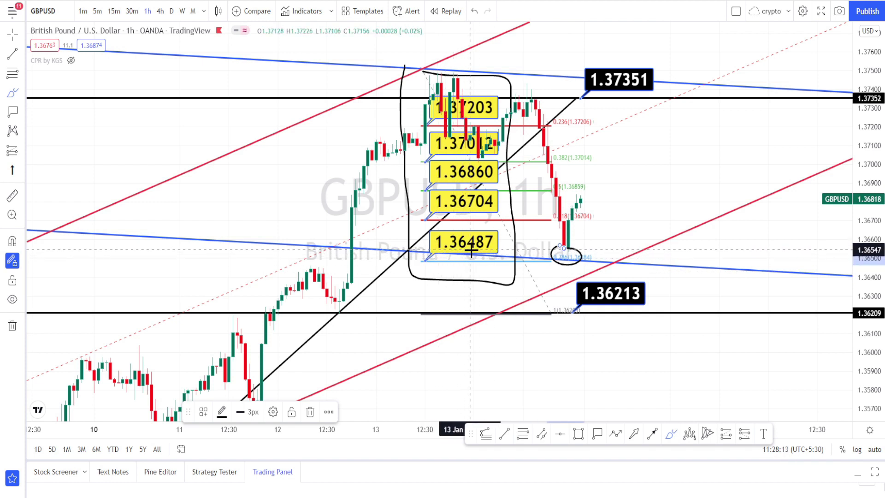
pyautogui.moveTo(580, 261); pyautogui.dragTo(609, 200)
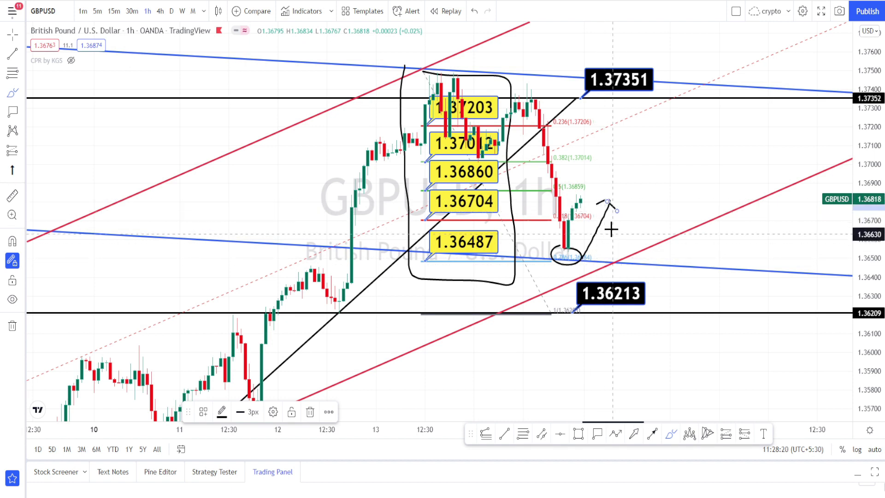
# Switch the GBPUSD chart to the 30-minute interval by typing 30.
pyautogui.press('3')
pyautogui.press('0')
pyautogui.press('Return')
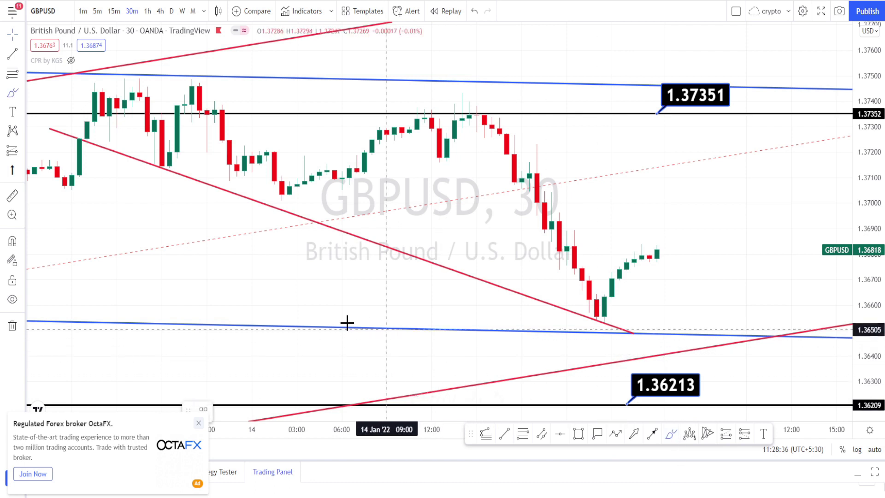
# Circle the falling red line's touches, the lowest candles, their bounce, and the lower blue line.
pyautogui.moveTo(72, 133)
pyautogui.mouseDown()
pyautogui.moveTo(94, 148)
pyautogui.moveTo(86, 140)
pyautogui.mouseUp()
pyautogui.moveTo(177, 165)
pyautogui.mouseDown()
pyautogui.moveTo(165, 171)
pyautogui.moveTo(171, 161)
pyautogui.mouseUp()
pyautogui.moveTo(596, 301)
pyautogui.mouseDown()
pyautogui.moveTo(620, 311)
pyautogui.moveTo(599, 331)
pyautogui.moveTo(591, 302)
pyautogui.mouseUp()
pyautogui.moveTo(648, 318)
pyautogui.mouseDown()
pyautogui.moveTo(649, 331)
pyautogui.moveTo(635, 320)
pyautogui.mouseUp()
pyautogui.moveTo(538, 325)
pyautogui.mouseDown()
pyautogui.moveTo(562, 331)
pyautogui.moveTo(541, 341)
pyautogui.moveTo(548, 325)
pyautogui.mouseUp()
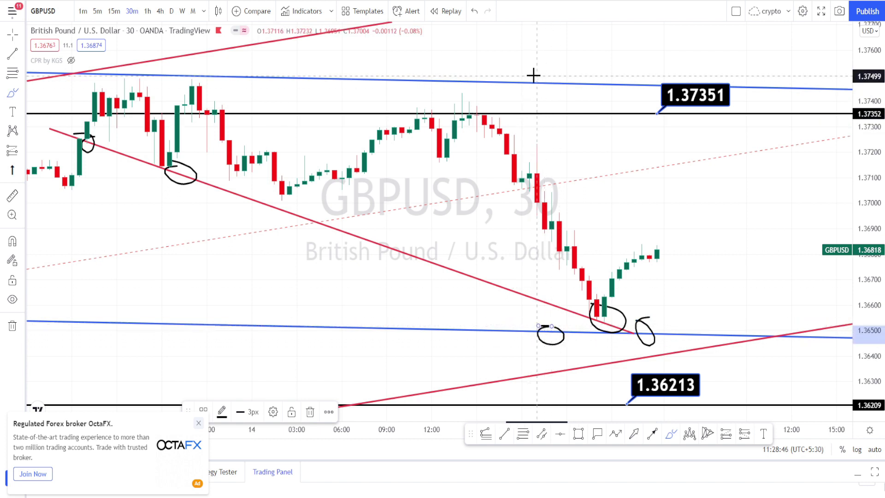
# Sketch a path from the low up to 1.37351 and back down, circling the 1.37351 label.
pyautogui.moveTo(613, 329)
pyautogui.mouseDown()
pyautogui.moveTo(701, 239)
pyautogui.moveTo(668, 238)
pyautogui.moveTo(716, 255)
pyautogui.moveTo(681, 212)
pyautogui.moveTo(678, 115)
pyautogui.moveTo(665, 124)
pyautogui.moveTo(690, 122)
pyautogui.mouseUp()
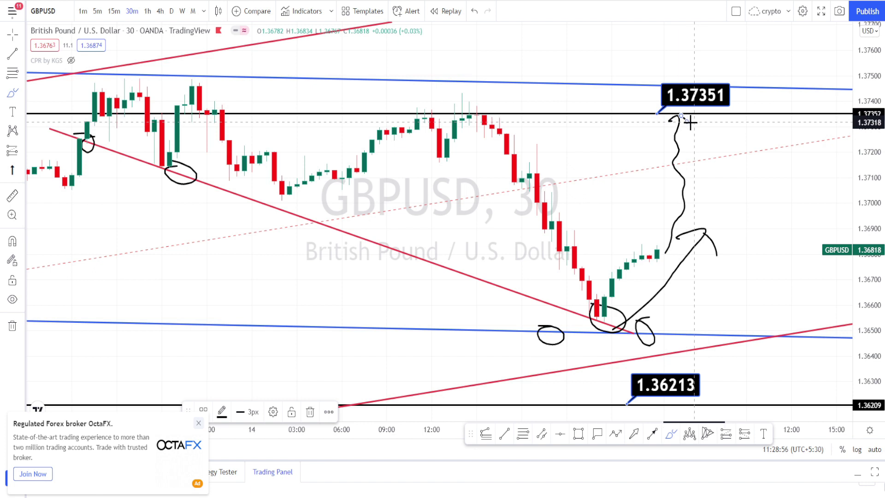
pyautogui.moveTo(689, 122); pyautogui.dragTo(746, 323)
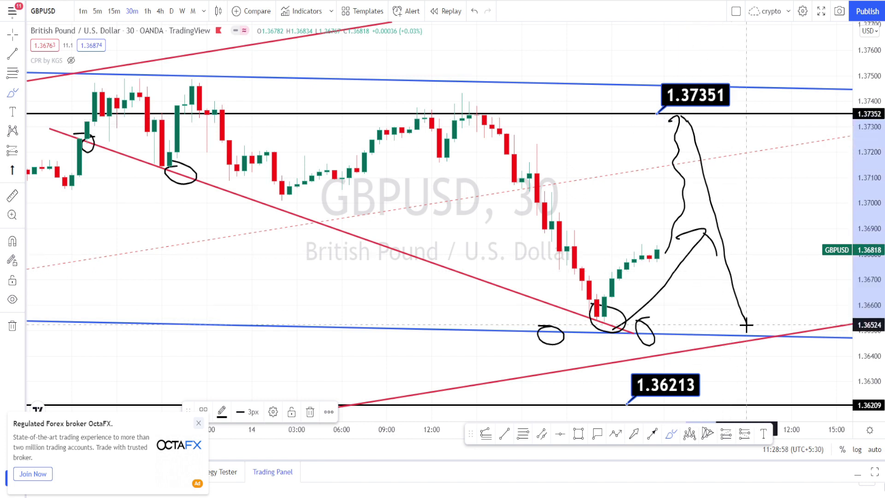
pyautogui.moveTo(727, 121)
pyautogui.mouseDown()
pyautogui.moveTo(648, 92)
pyautogui.moveTo(677, 136)
pyautogui.moveTo(731, 131)
pyautogui.mouseUp()
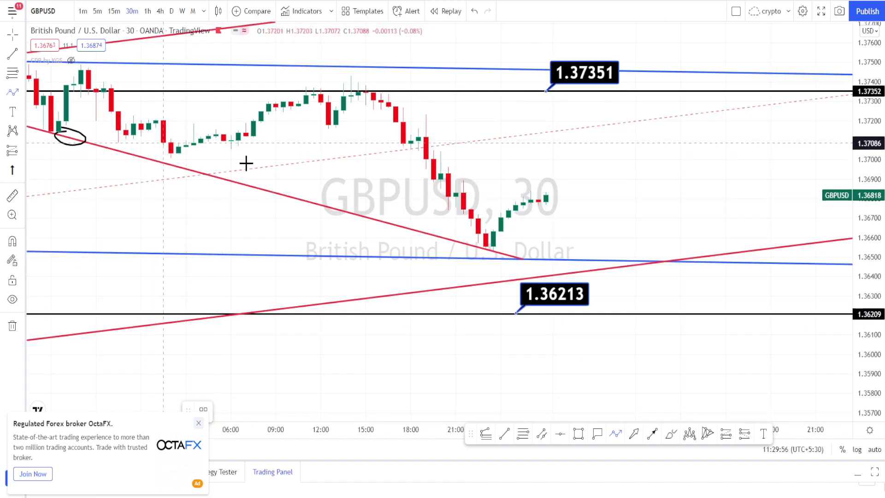
# Plot a projected path through 1.37351, 1.36213, 1.37351, down to about 1.3590; bracket the Fib levels.
pyautogui.click(500, 243)
pyautogui.click(568, 92)
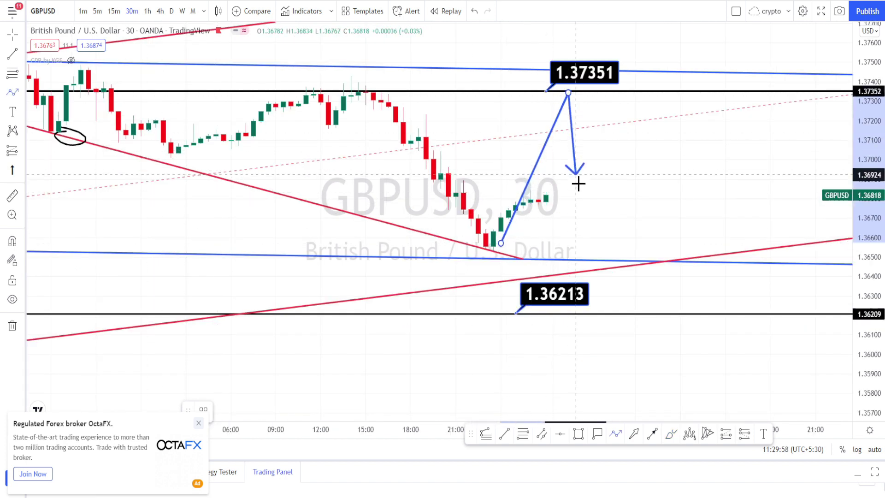
pyautogui.click(597, 304)
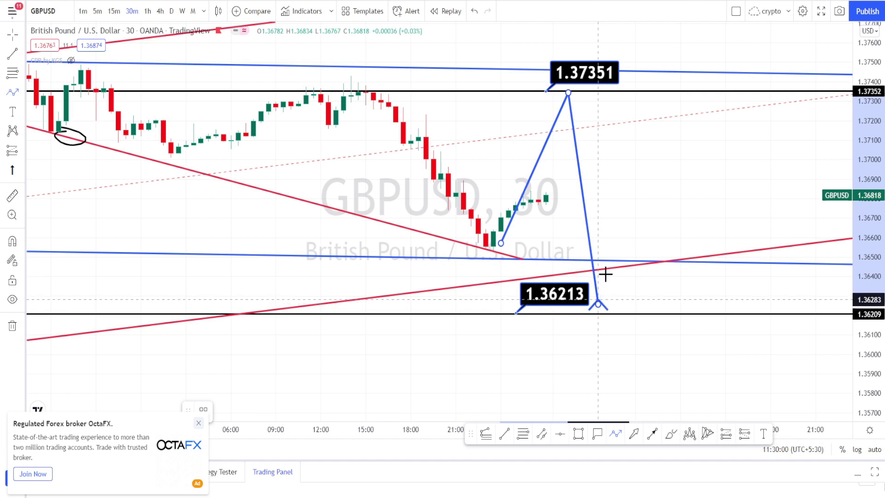
pyautogui.click(657, 87)
pyautogui.click(672, 378)
pyautogui.click(679, 378)
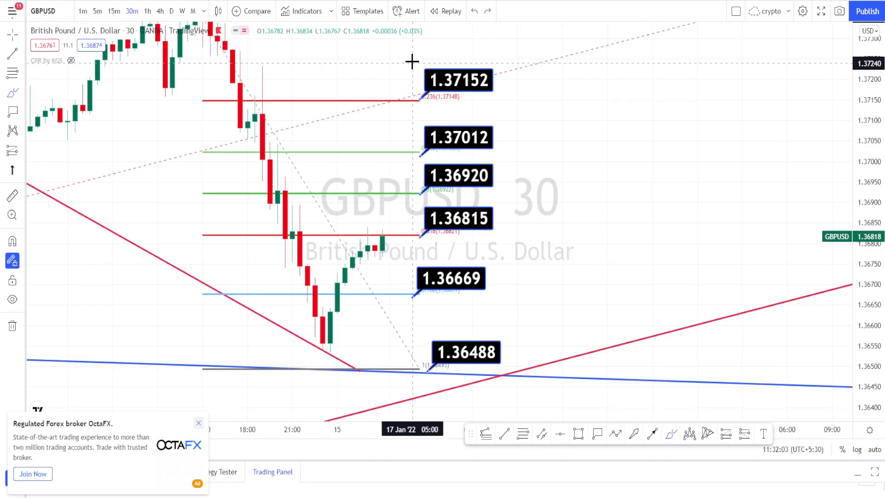
pyautogui.moveTo(414, 60)
pyautogui.mouseDown()
pyautogui.moveTo(517, 71)
pyautogui.moveTo(516, 384)
pyautogui.moveTo(421, 386)
pyautogui.moveTo(410, 75)
pyautogui.mouseUp()
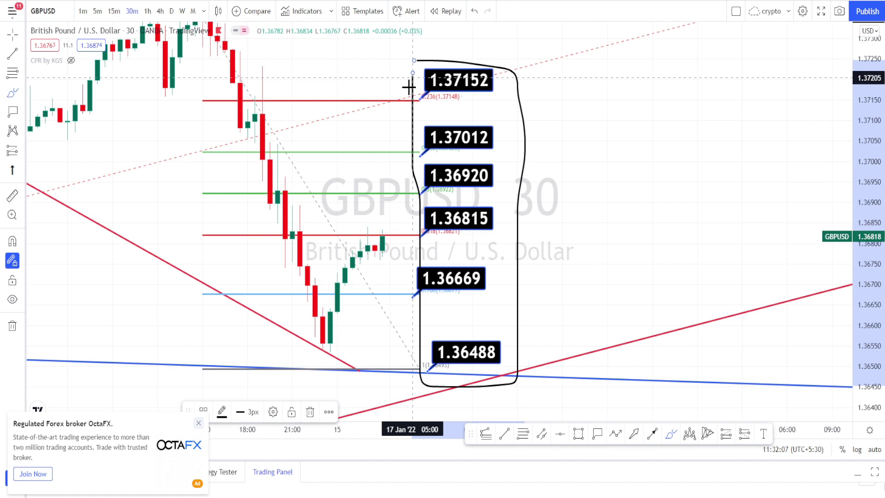
# Circle the latest candles at 1.36815 and the lowest candles, then sketch a curve down toward the lows.
pyautogui.moveTo(355, 231)
pyautogui.mouseDown()
pyautogui.moveTo(387, 234)
pyautogui.moveTo(357, 231)
pyautogui.mouseUp()
pyautogui.moveTo(321, 332)
pyautogui.mouseDown()
pyautogui.moveTo(346, 355)
pyautogui.moveTo(318, 340)
pyautogui.mouseUp()
pyautogui.moveTo(172, 282)
pyautogui.mouseDown()
pyautogui.moveTo(297, 371)
pyautogui.moveTo(330, 382)
pyautogui.moveTo(407, 248)
pyautogui.mouseUp()
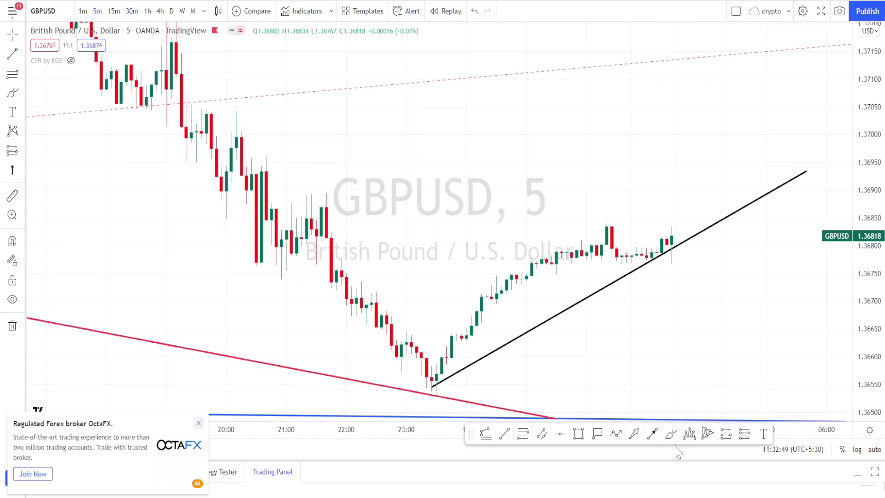
# With the Brush, circle the falling red line's touches and the candle low at it.
pyautogui.click(671, 434)
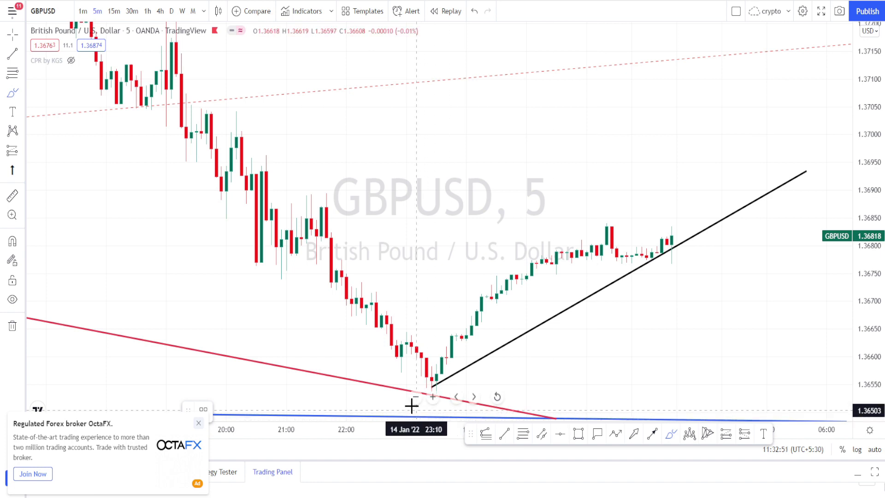
pyautogui.moveTo(350, 367); pyautogui.dragTo(353, 369)
pyautogui.moveTo(273, 354); pyautogui.dragTo(256, 361)
pyautogui.moveTo(180, 338)
pyautogui.mouseDown()
pyautogui.moveTo(198, 355)
pyautogui.moveTo(212, 343)
pyautogui.mouseUp()
pyautogui.moveTo(424, 392)
pyautogui.mouseDown()
pyautogui.moveTo(412, 390)
pyautogui.moveTo(430, 391)
pyautogui.moveTo(421, 377)
pyautogui.moveTo(456, 384)
pyautogui.moveTo(682, 283)
pyautogui.moveTo(662, 286)
pyautogui.moveTo(696, 298)
pyautogui.mouseUp()
# Add an arrowhead, circle the rising-trendline touches, and sketch an upward stroke toward 1.3690.
pyautogui.moveTo(508, 329)
pyautogui.mouseDown()
pyautogui.moveTo(520, 339)
pyautogui.moveTo(526, 321)
pyautogui.mouseUp()
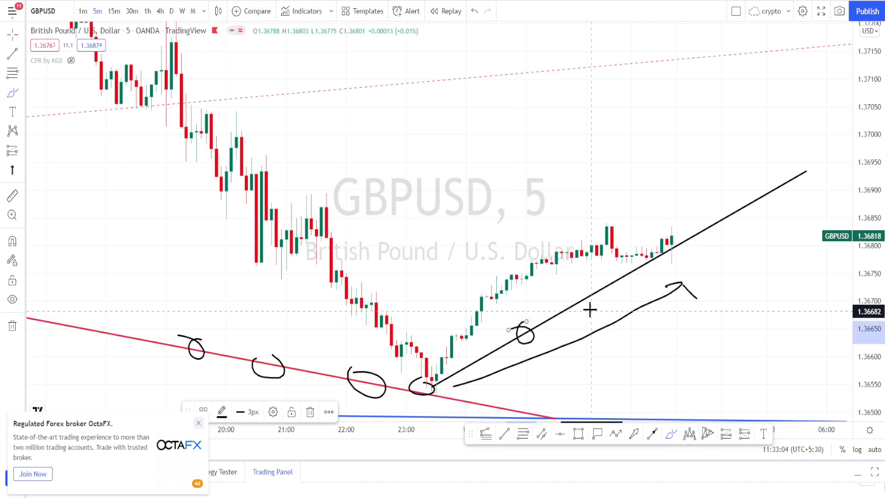
pyautogui.moveTo(616, 282); pyautogui.dragTo(613, 281)
pyautogui.moveTo(678, 234)
pyautogui.mouseDown()
pyautogui.moveTo(696, 250)
pyautogui.moveTo(682, 182)
pyautogui.moveTo(691, 194)
pyautogui.mouseUp()
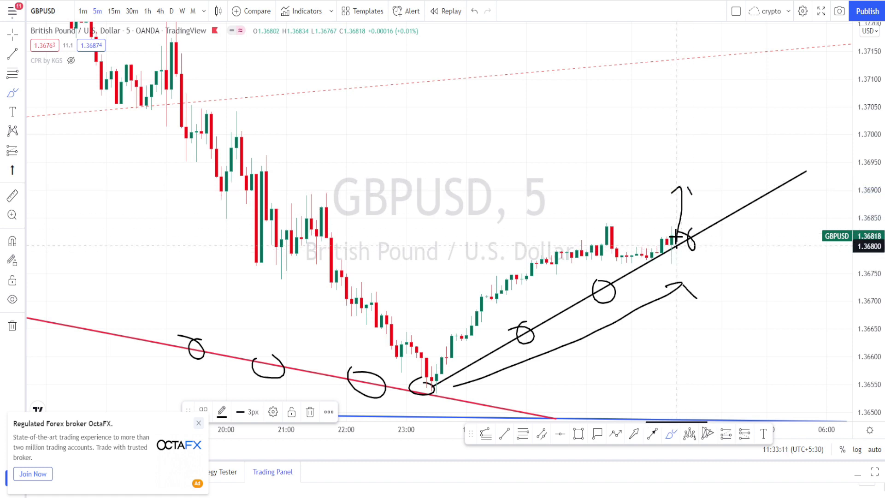
pyautogui.moveTo(676, 237); pyautogui.dragTo(676, 195)
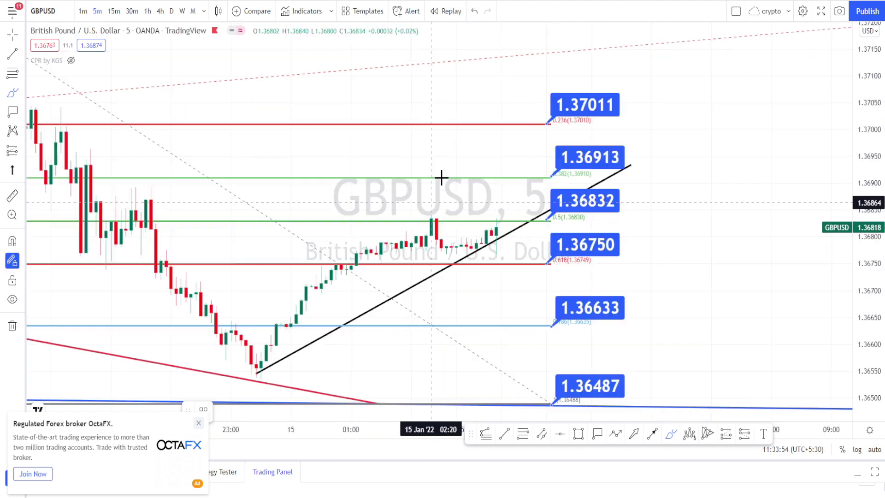
# Box the Fibonacci labels and sketch a rise from the last candle to 1.37011.
pyautogui.moveTo(541, 69)
pyautogui.mouseDown()
pyautogui.moveTo(664, 83)
pyautogui.moveTo(657, 431)
pyautogui.mouseUp()
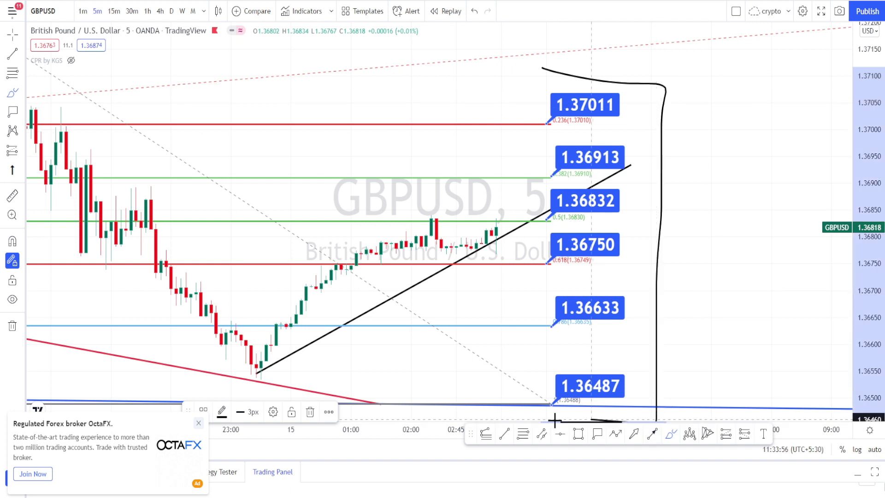
pyautogui.moveTo(536, 373); pyautogui.dragTo(551, 83)
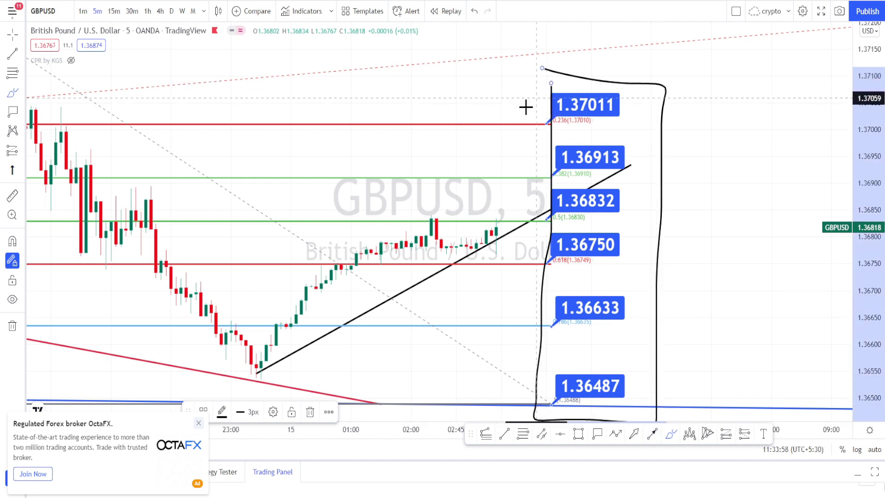
pyautogui.moveTo(500, 236); pyautogui.dragTo(512, 124)
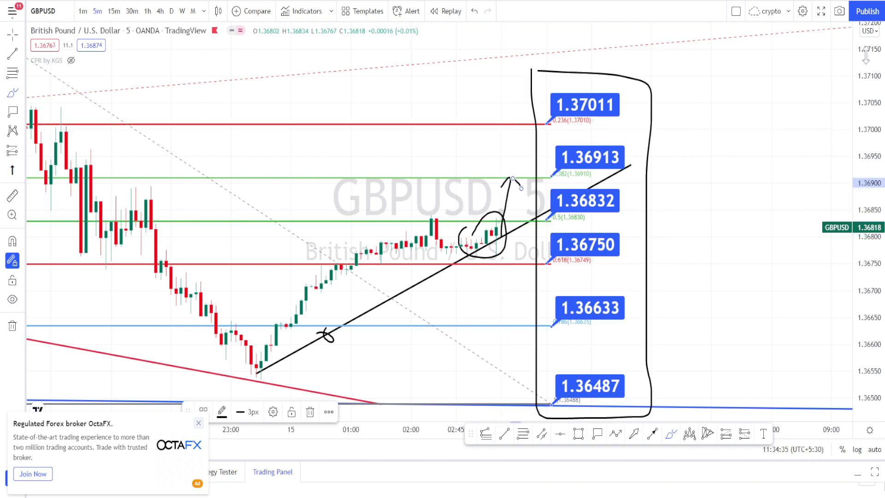
pyautogui.moveTo(865, 55); pyautogui.dragTo(865, 111)
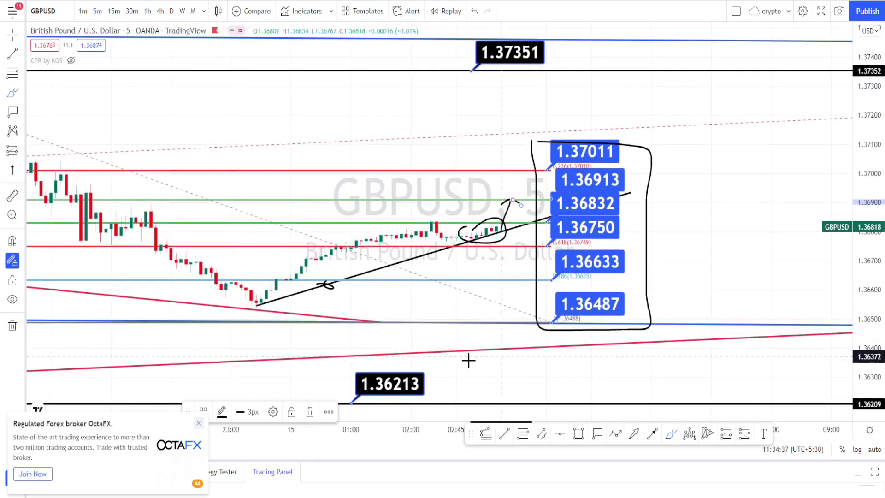
# Sketch zigzag swings between 1.37351 and the lows, circling the 1.36213 and 1.37351 levels.
pyautogui.moveTo(438, 348); pyautogui.dragTo(451, 325)
pyautogui.moveTo(464, 277)
pyautogui.mouseDown()
pyautogui.moveTo(498, 83)
pyautogui.moveTo(518, 351)
pyautogui.moveTo(575, 75)
pyautogui.moveTo(585, 60)
pyautogui.moveTo(595, 72)
pyautogui.mouseUp()
pyautogui.moveTo(568, 388); pyautogui.dragTo(560, 389)
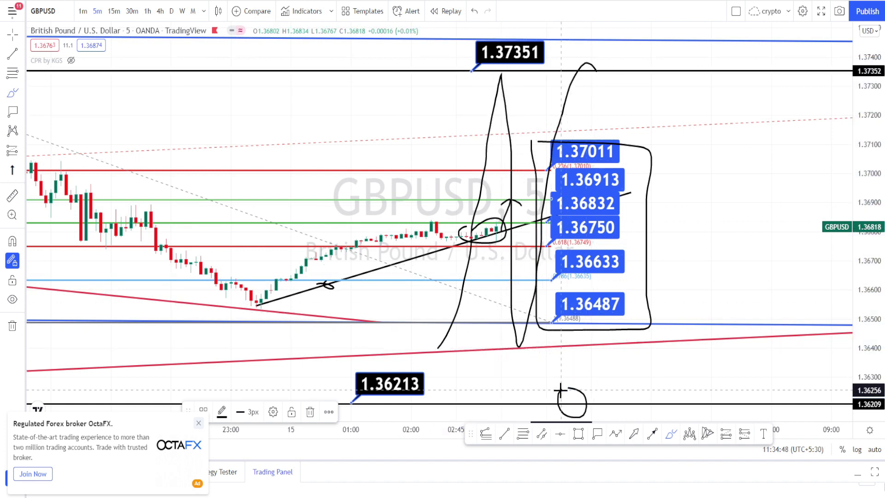
pyautogui.moveTo(595, 69); pyautogui.dragTo(574, 56)
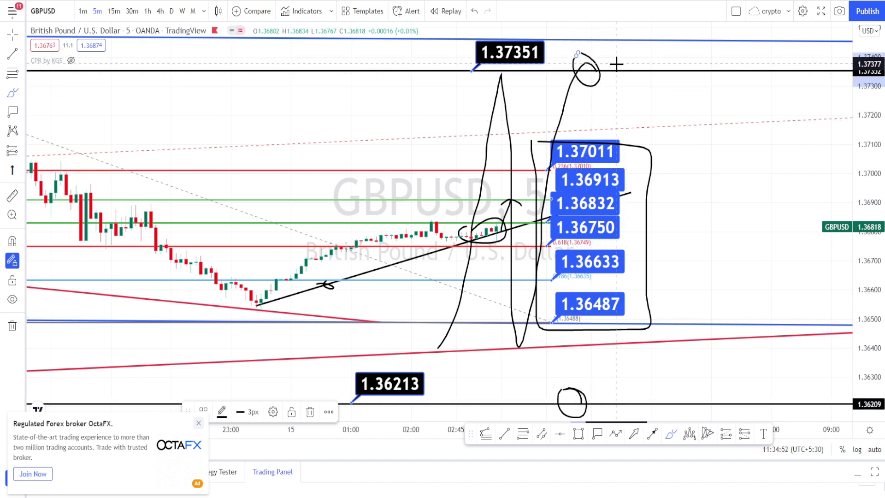
pyautogui.moveTo(616, 66)
pyautogui.mouseDown()
pyautogui.moveTo(651, 277)
pyautogui.moveTo(684, 227)
pyautogui.moveTo(714, 78)
pyautogui.moveTo(736, 300)
pyautogui.mouseUp()
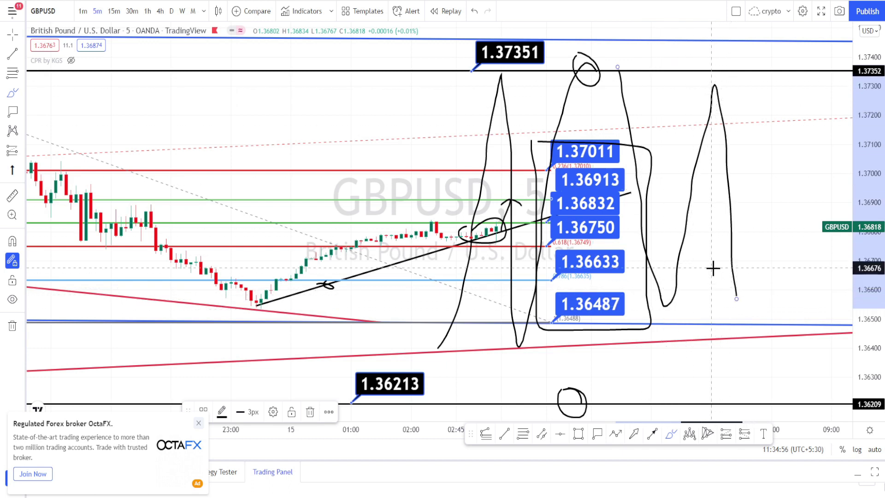